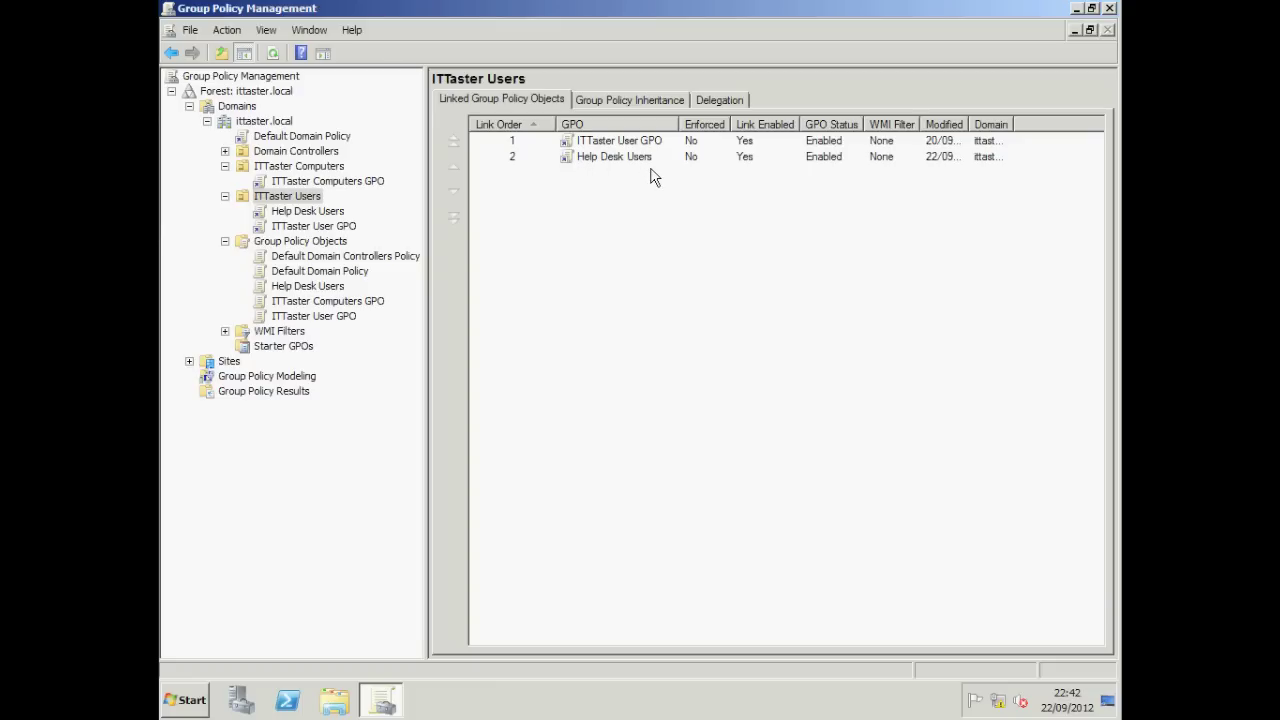
Move the Help Desk Users link up one place in the ITTaster Users link order and back down again.
click(601, 161)
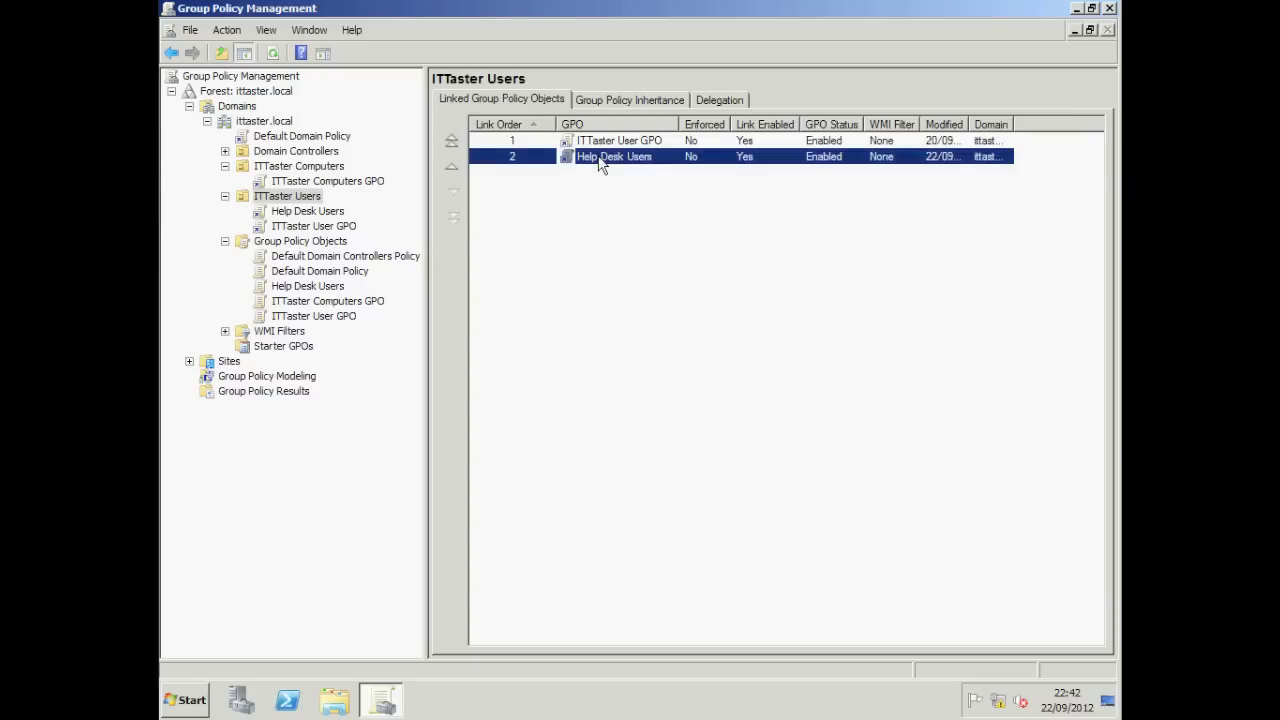
click(451, 167)
click(451, 192)
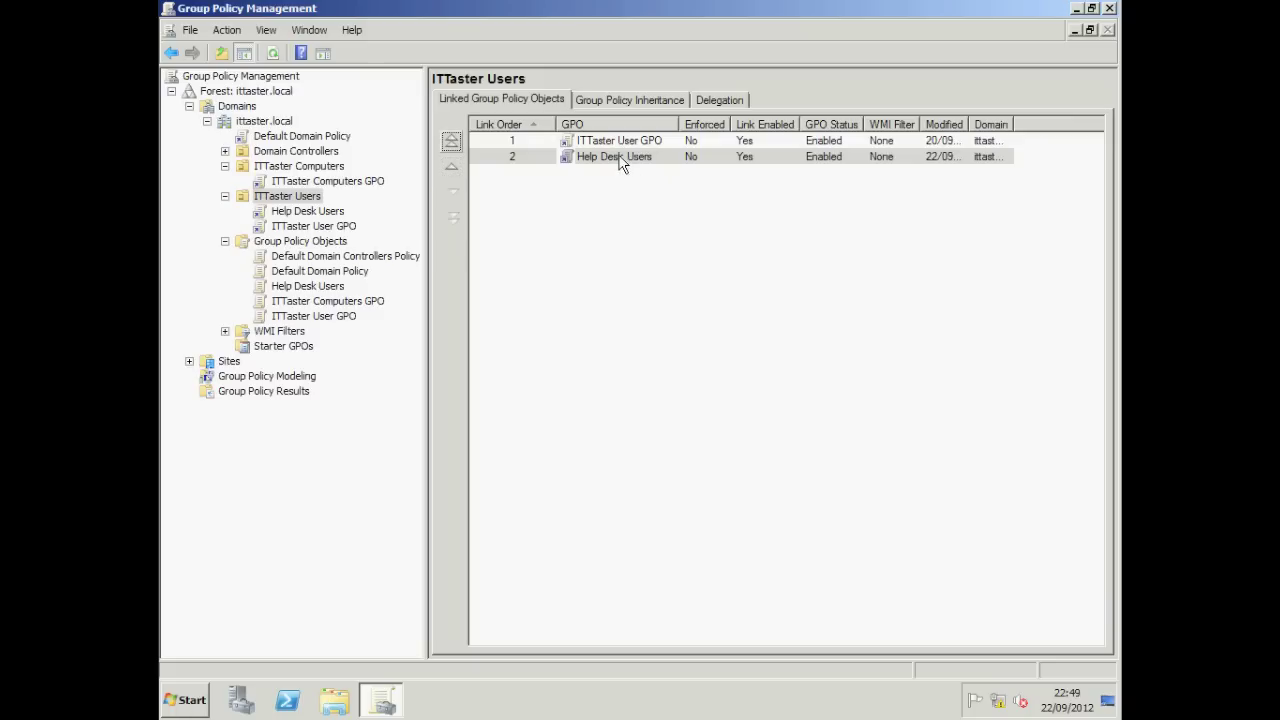
Set the Help Desk Users GPO link on the ITTaster Users OU to Enforced.
right_click(621, 158)
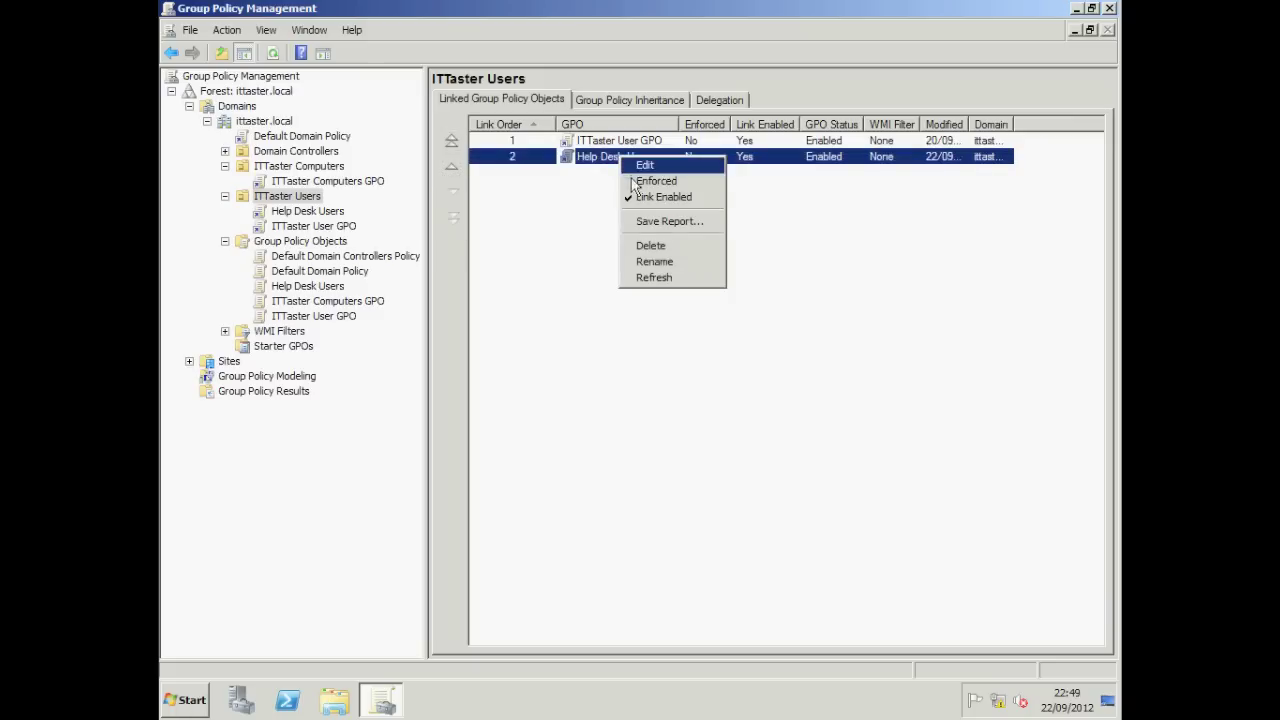
click(645, 181)
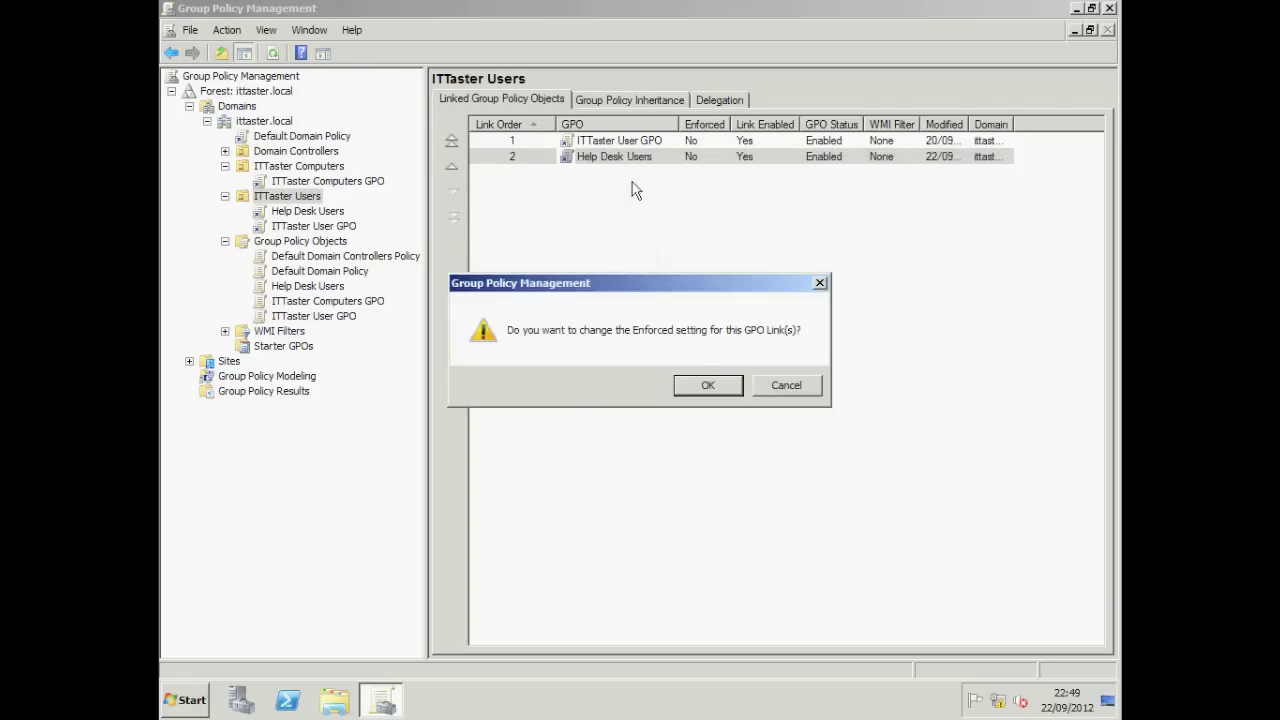
click(709, 386)
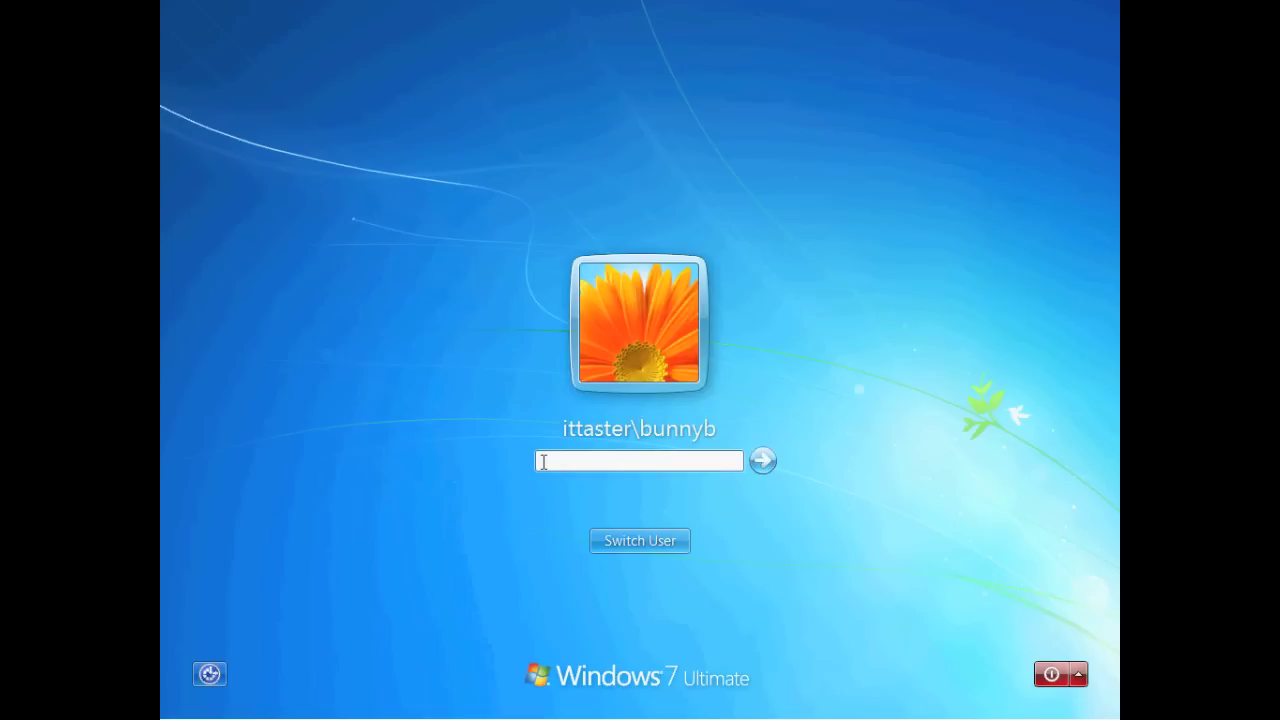
Log on to the Windows 7 client with the domain user's account password and open Control Panel.
text(************)
key(Return)
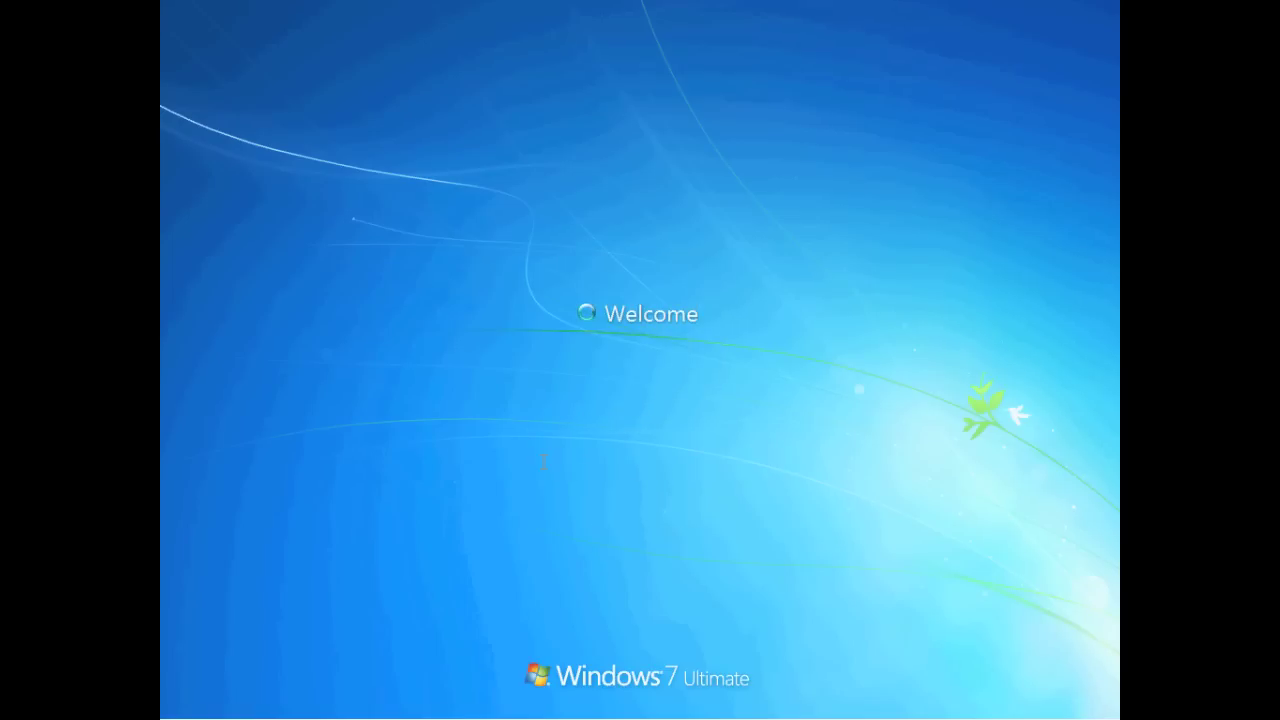
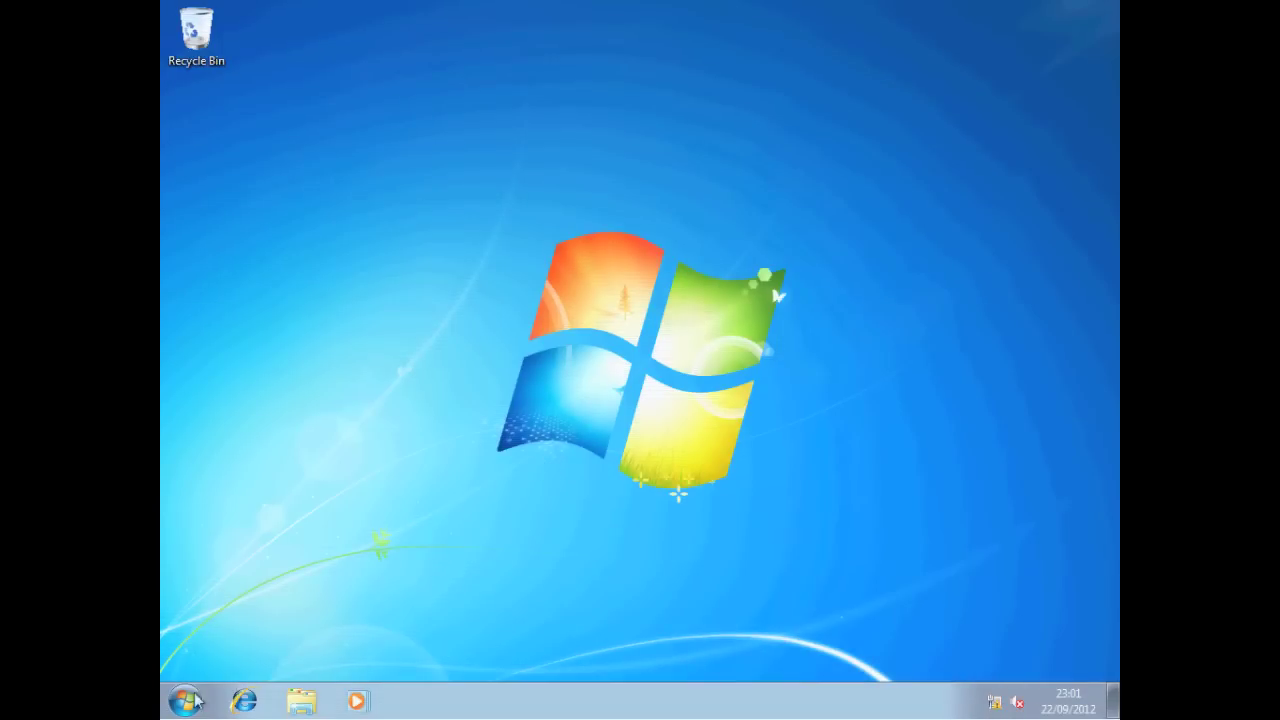
click(185, 700)
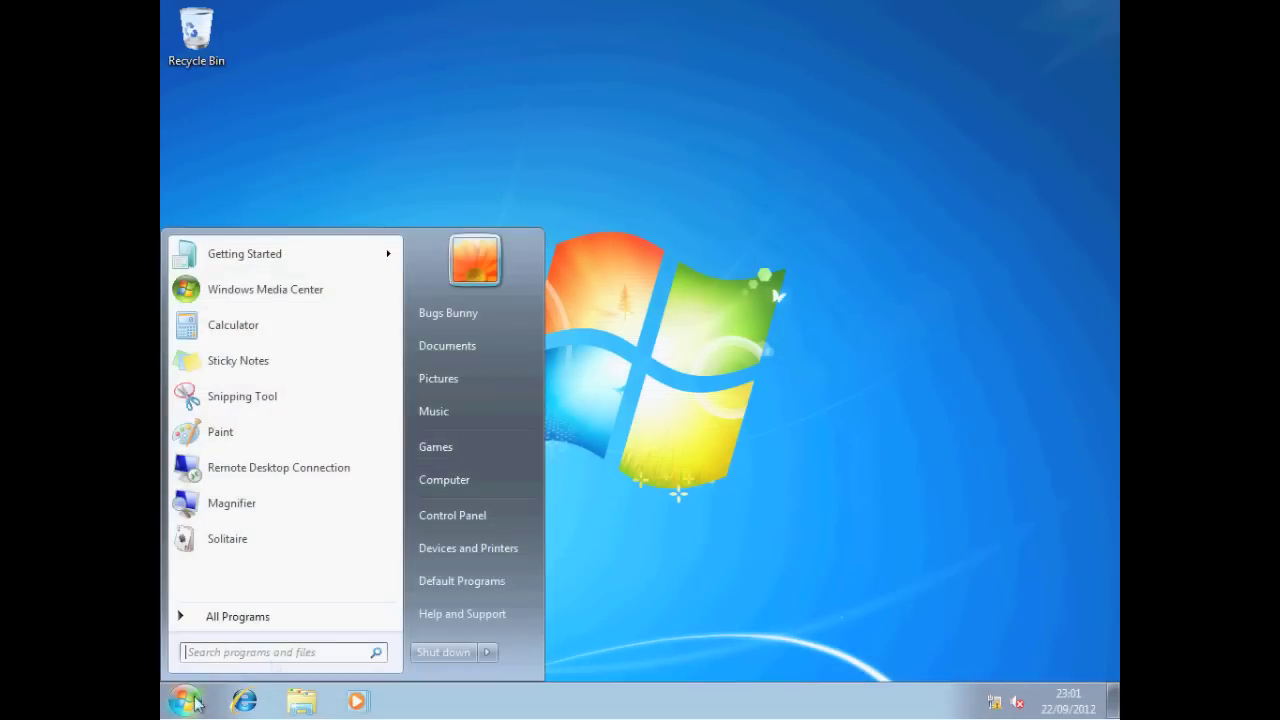
click(446, 519)
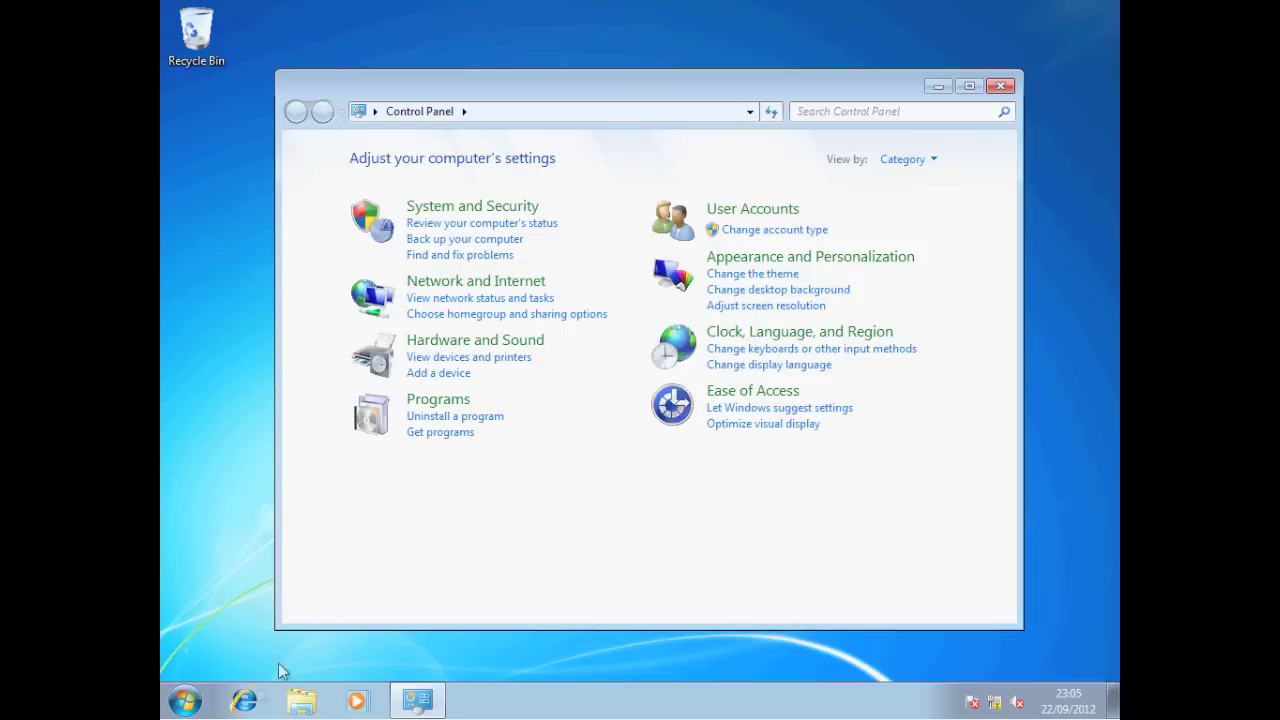
Open Internet Explorer's connection options and check access to the LAN settings.
click(244, 700)
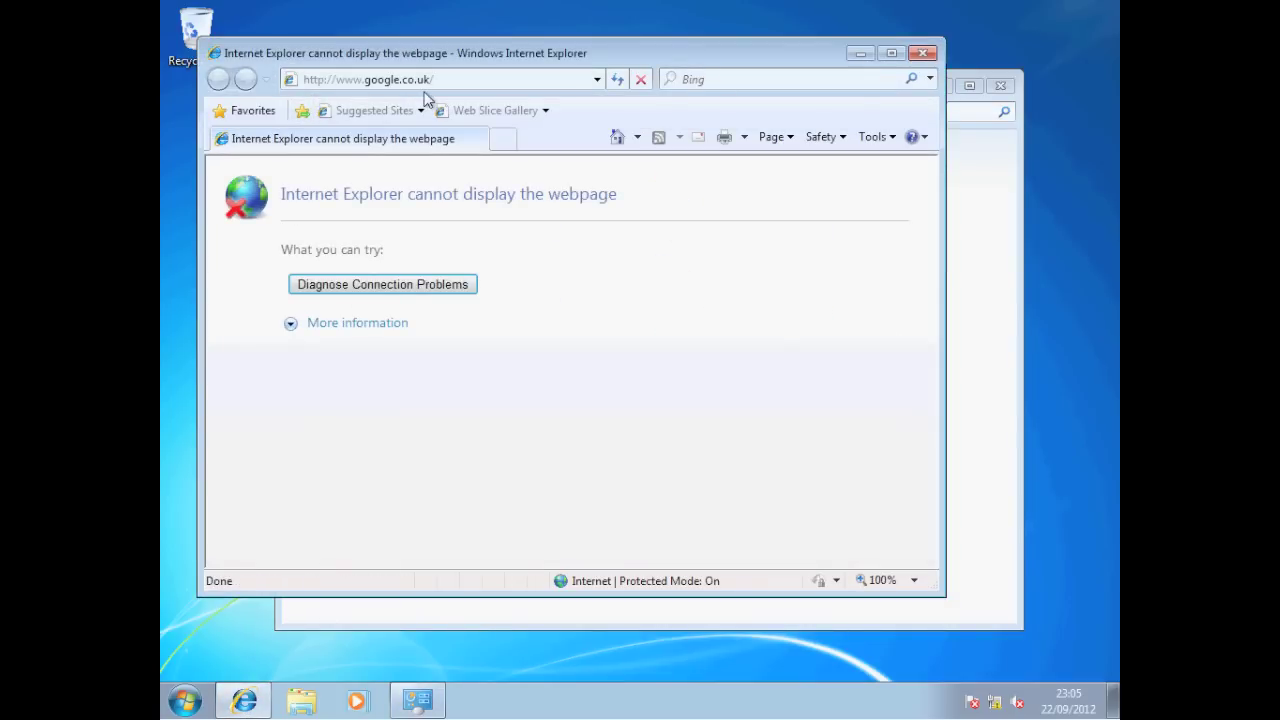
click(875, 140)
click(733, 467)
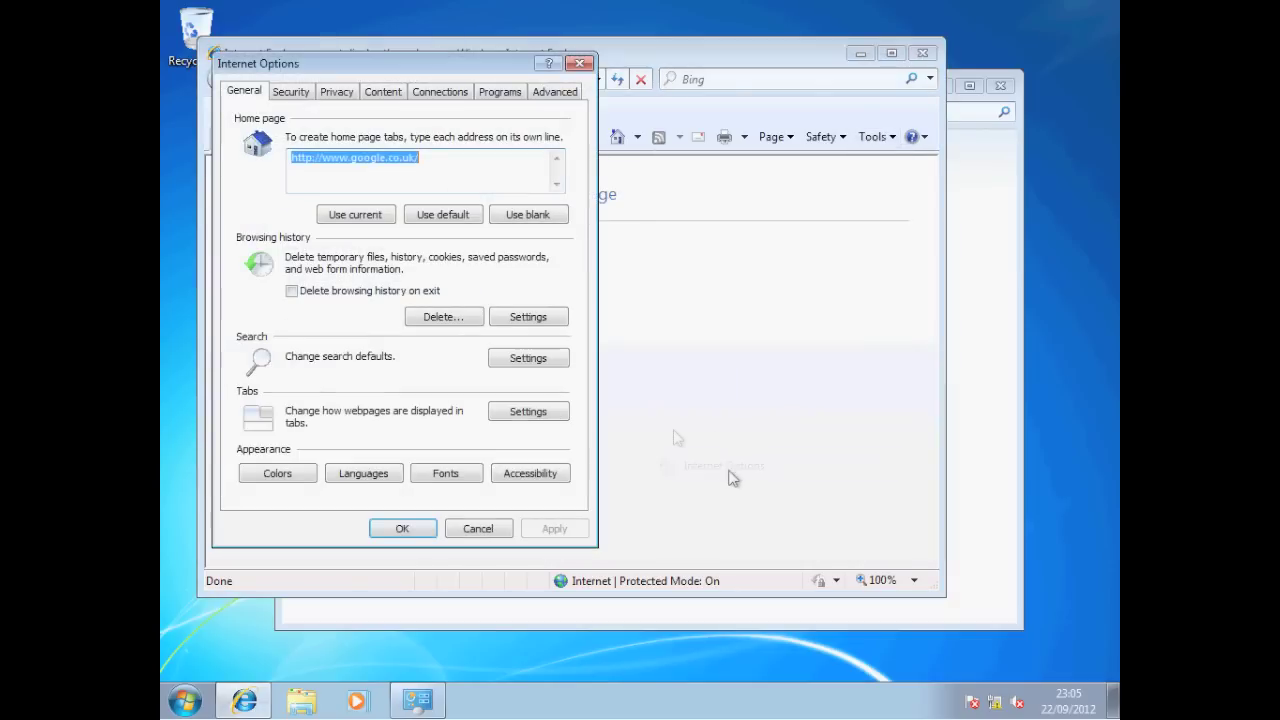
click(446, 93)
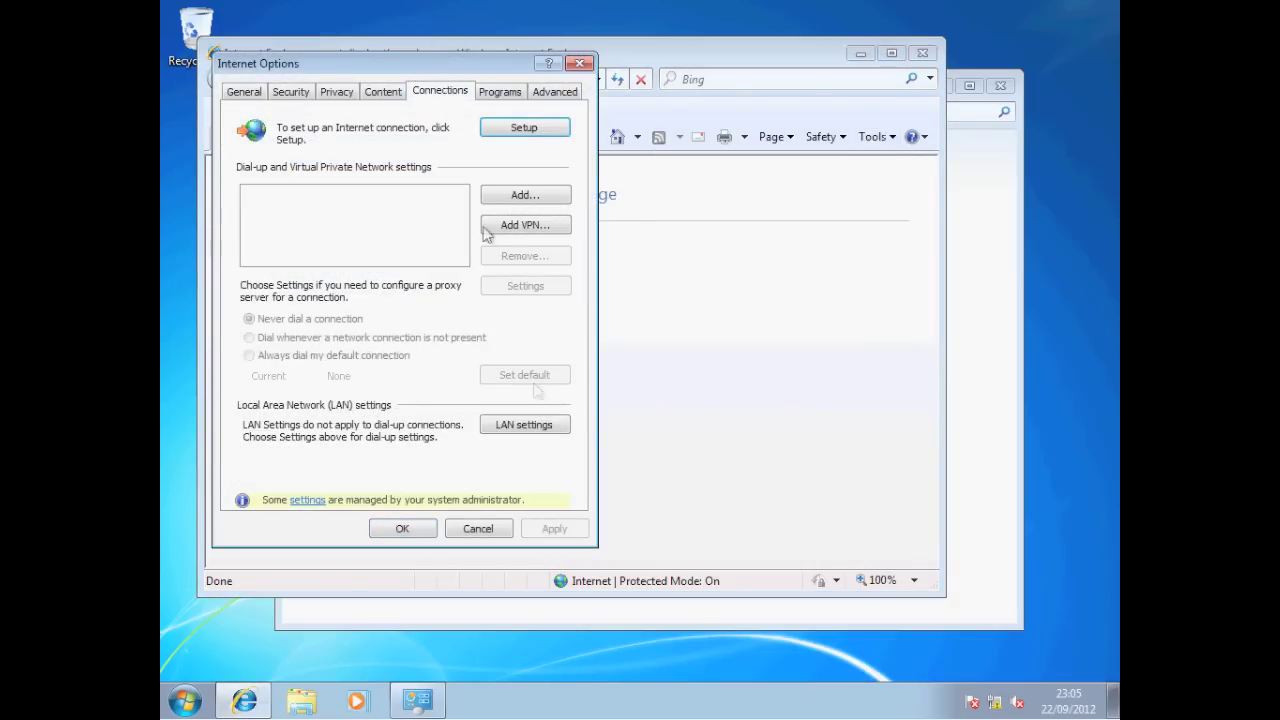
click(540, 428)
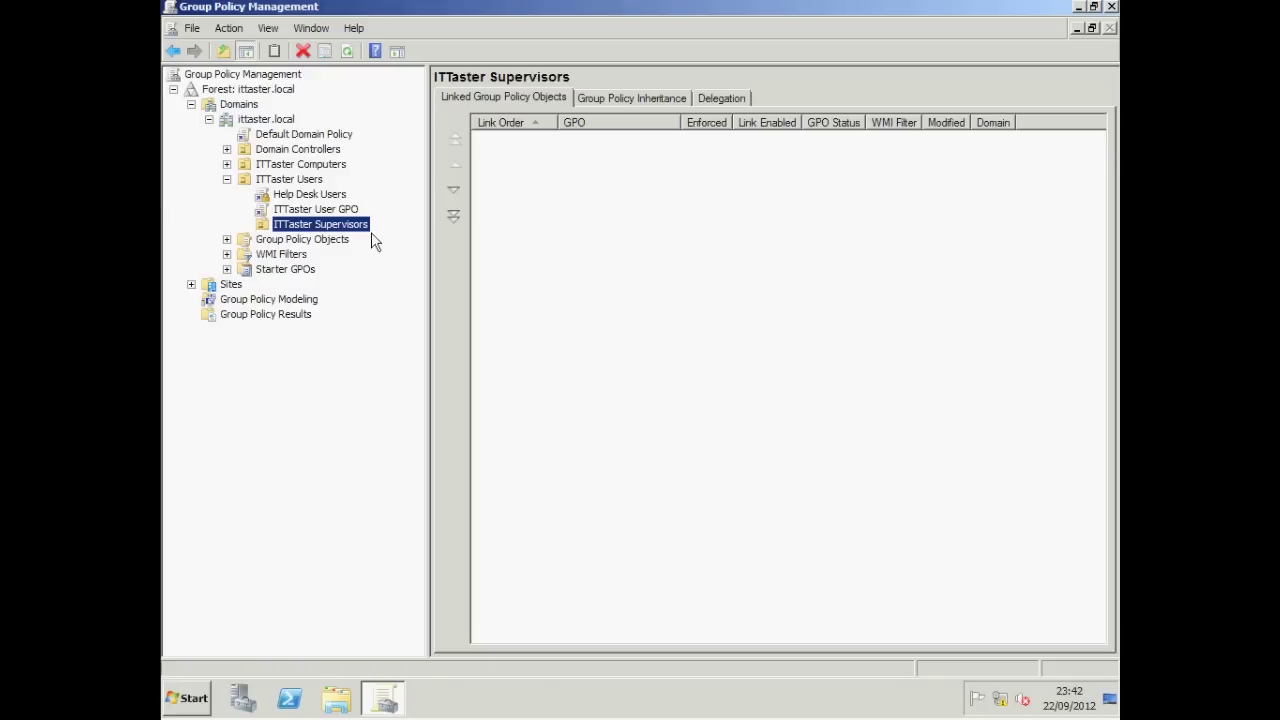
Switch to Group Policy Management and block inheritance on the ITTaster Supervisors OU.
right_click(344, 230)
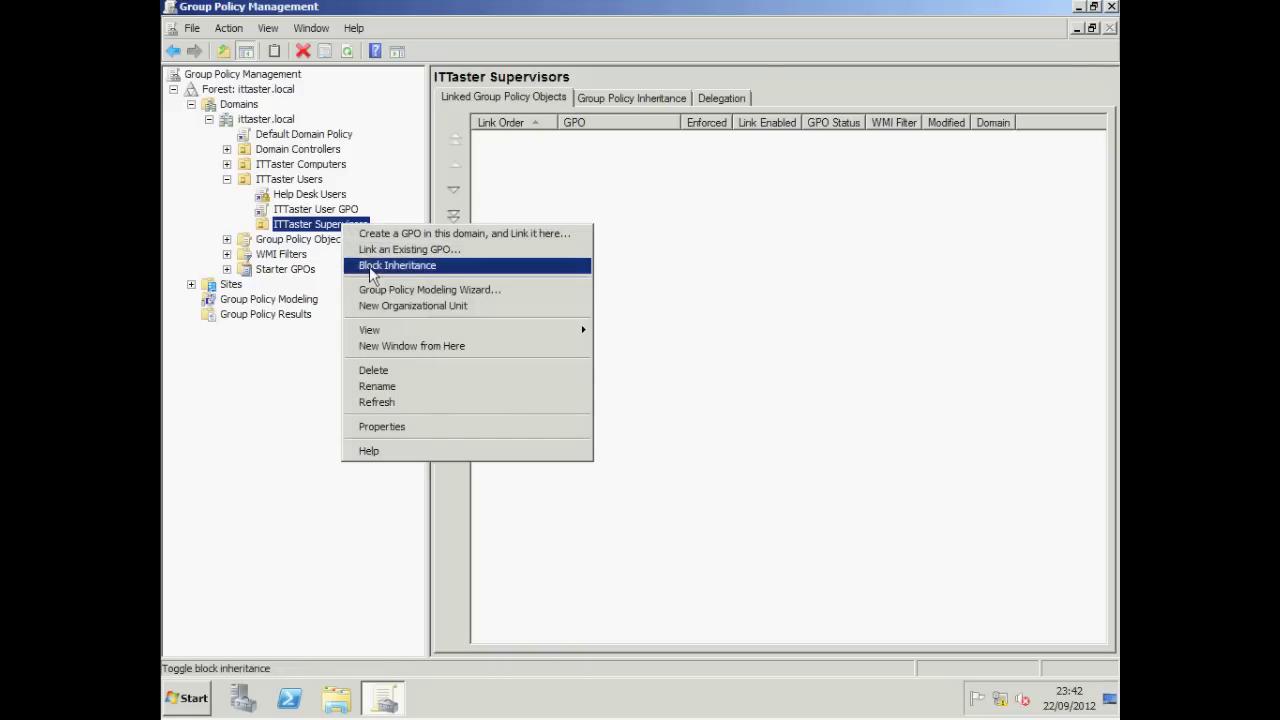
click(366, 266)
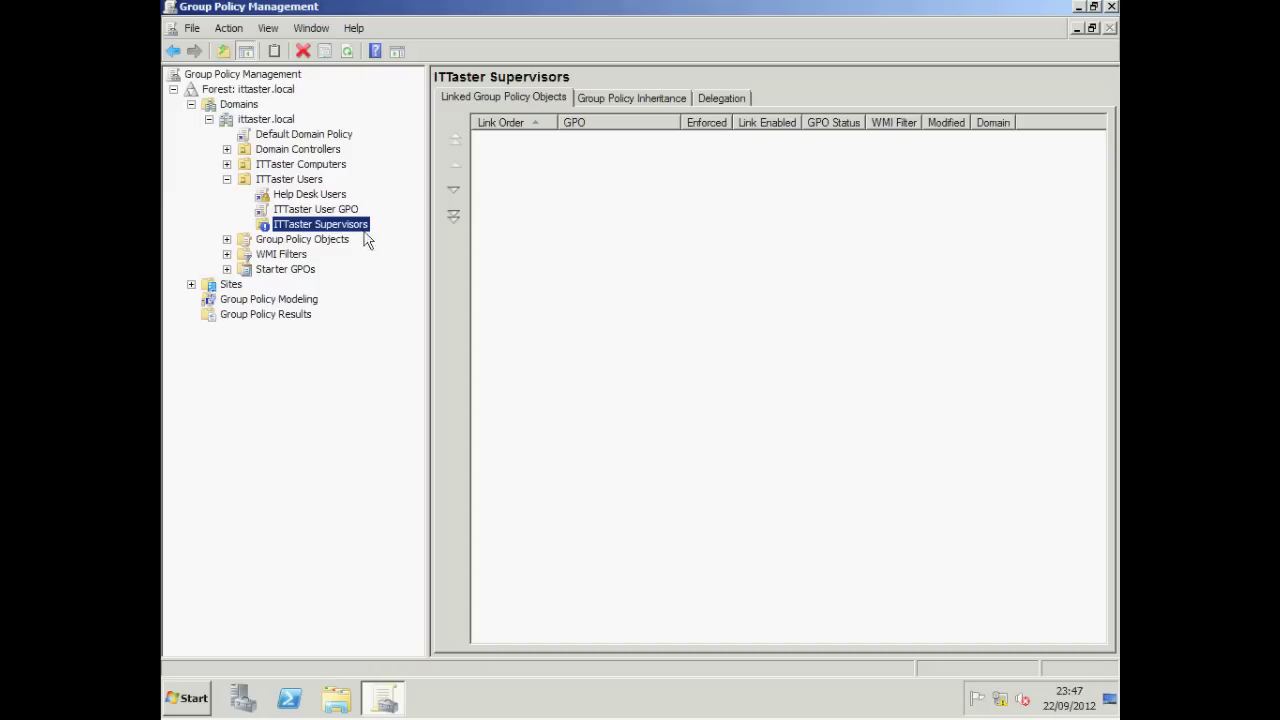
Link the existing Help Desk Users GPO from ittaster.local to the ITTaster Supervisors OU.
right_click(362, 232)
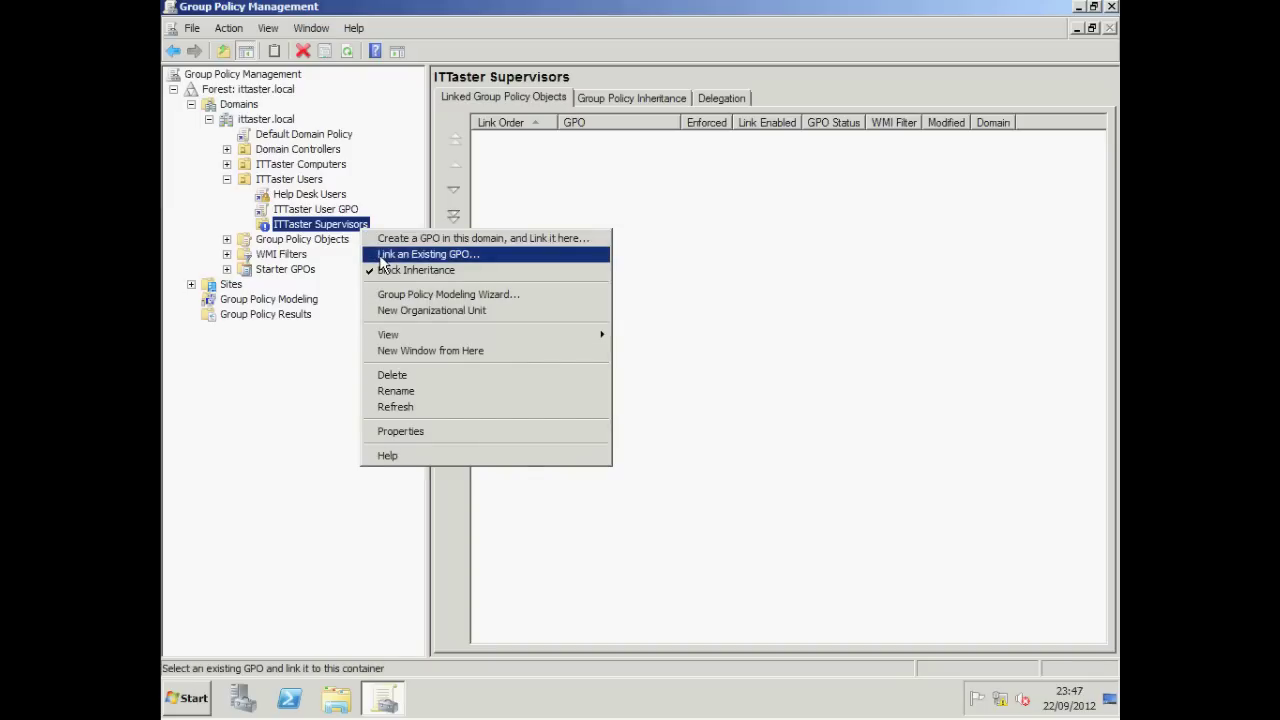
click(380, 262)
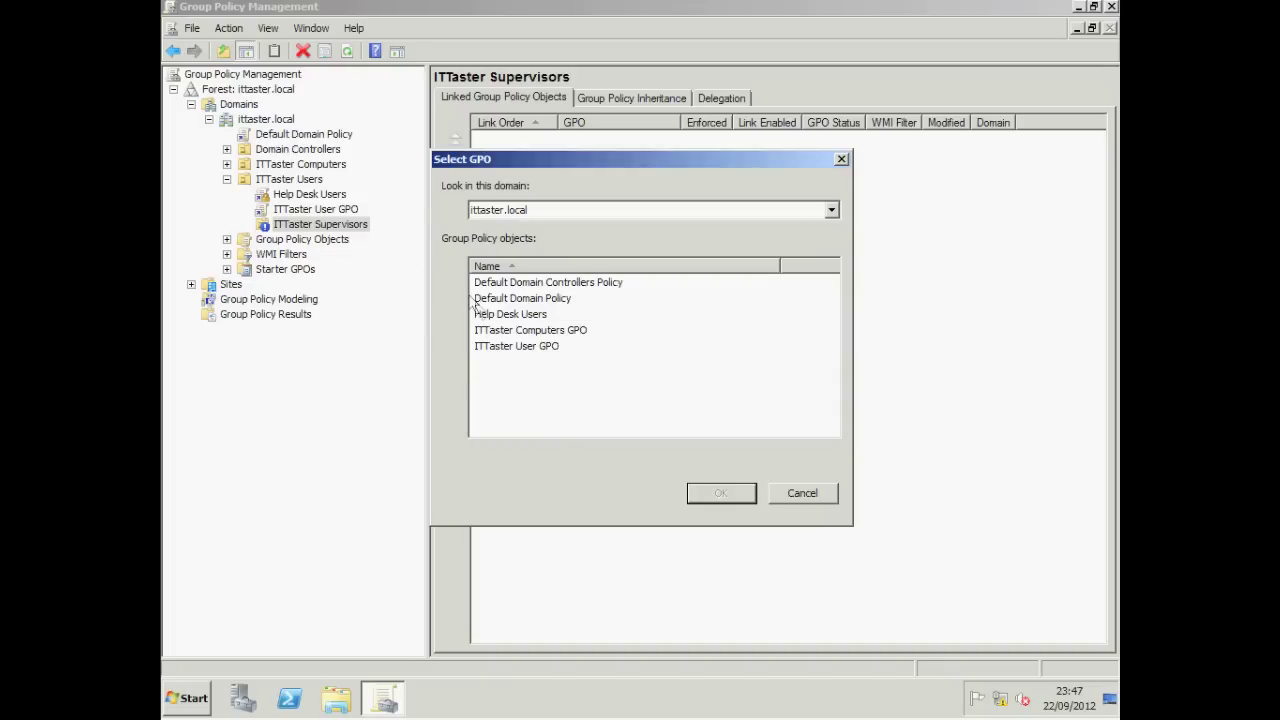
click(484, 316)
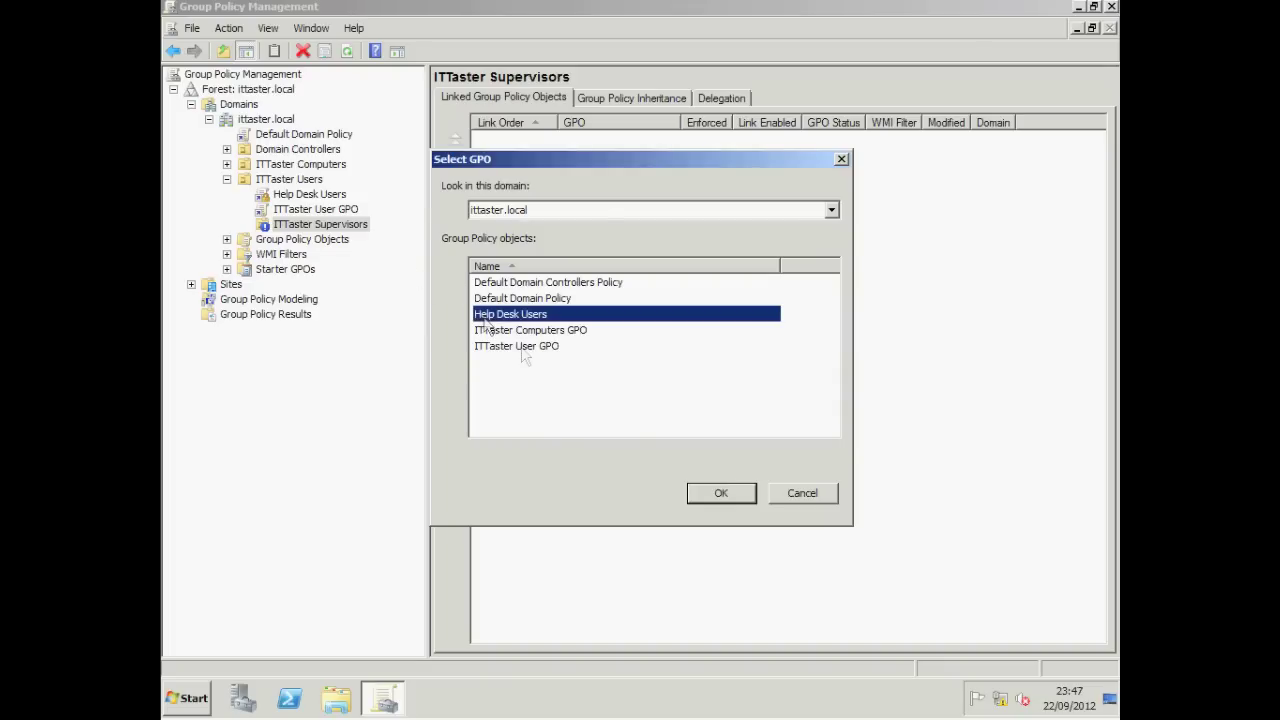
click(720, 492)
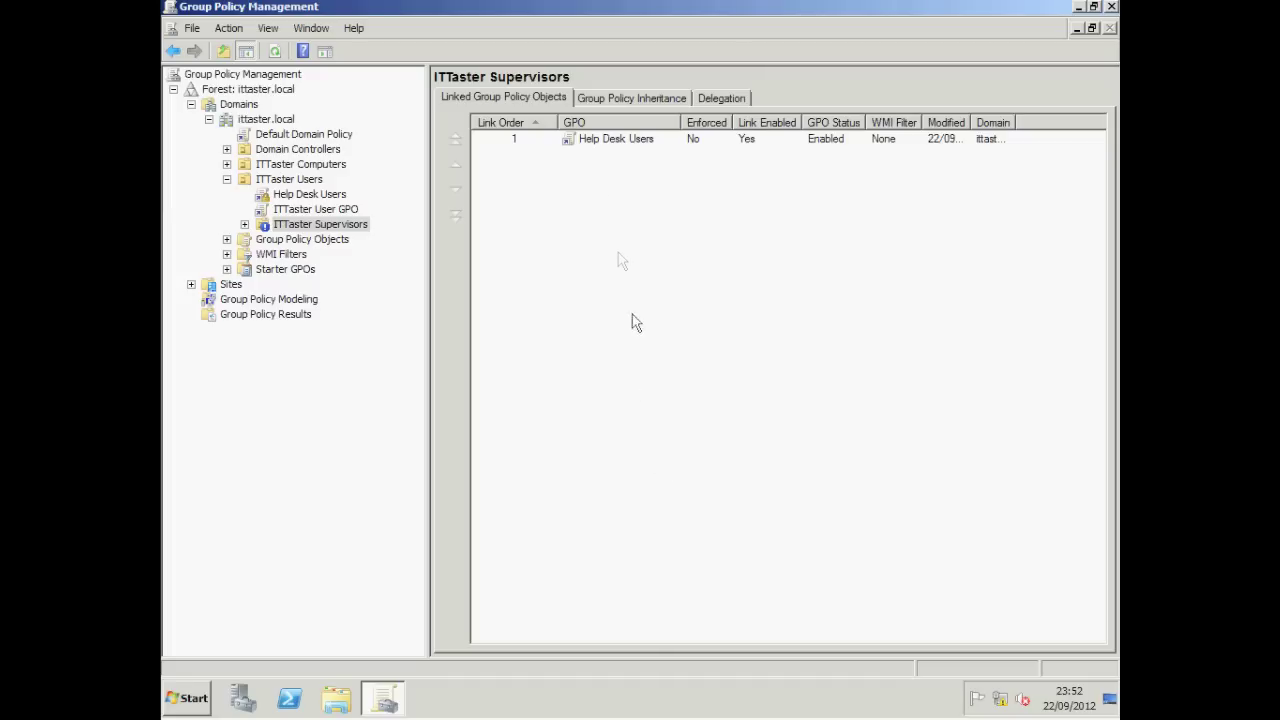
Delete the Help Desk Users link from the ITTaster Supervisors OU, leaving the GPO itself in place.
right_click(576, 149)
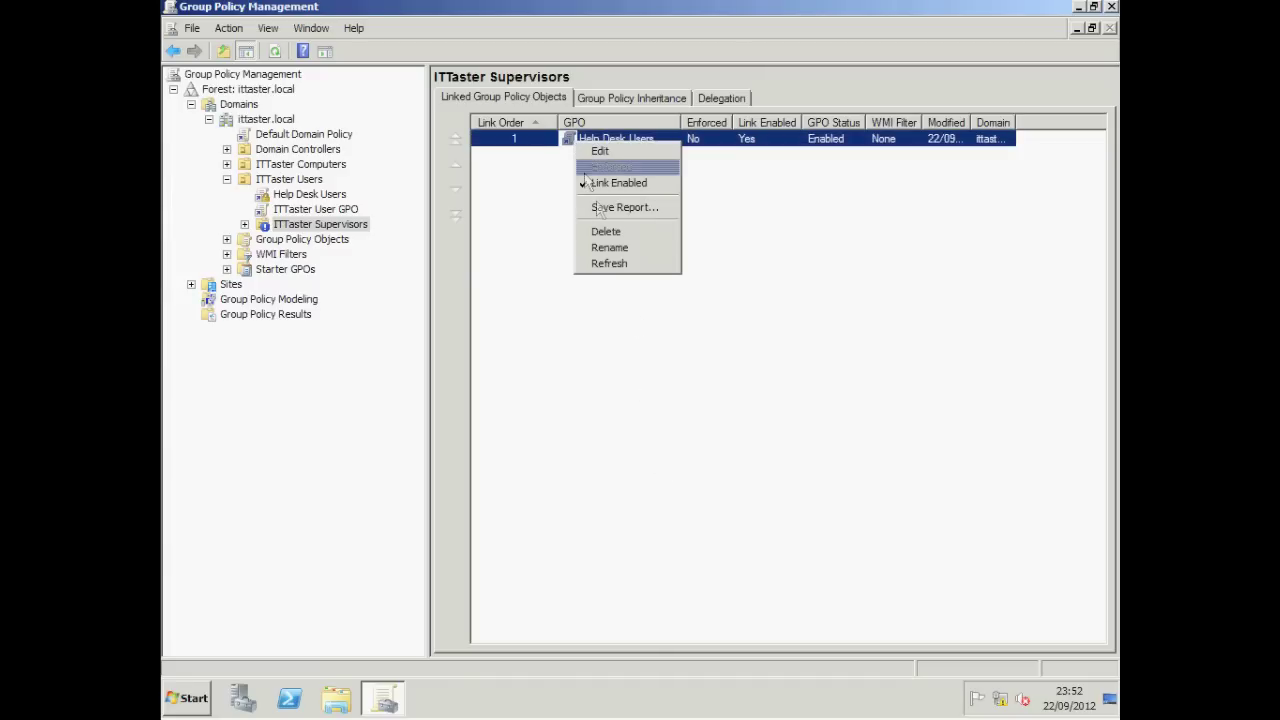
click(604, 233)
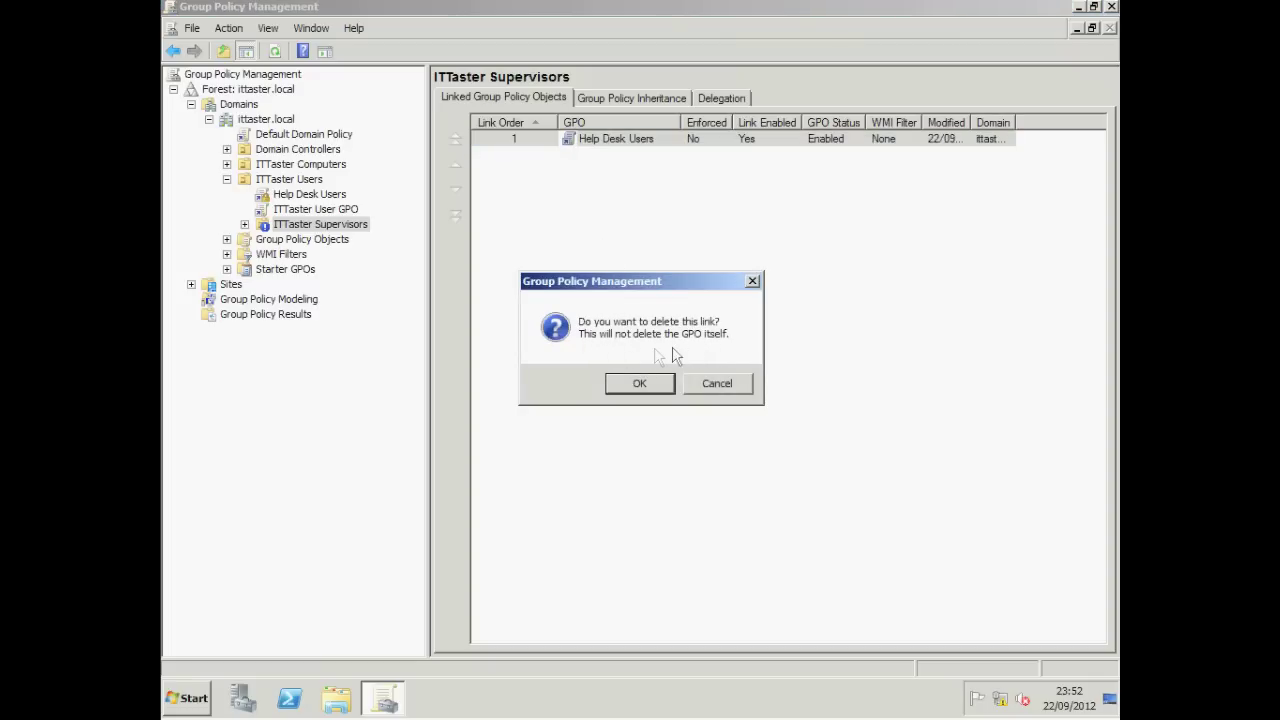
click(640, 387)
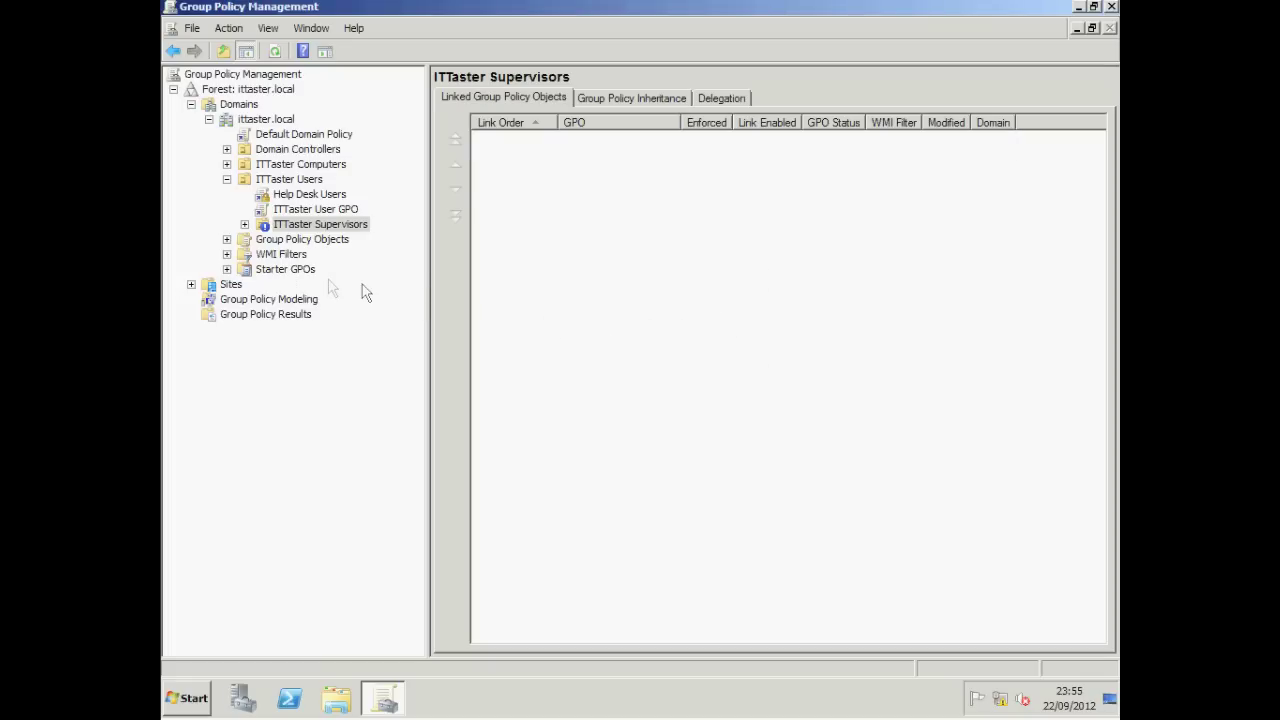
Delete the Help Desk Users GPO from Group Policy Objects together with all its links in the domain.
click(227, 240)
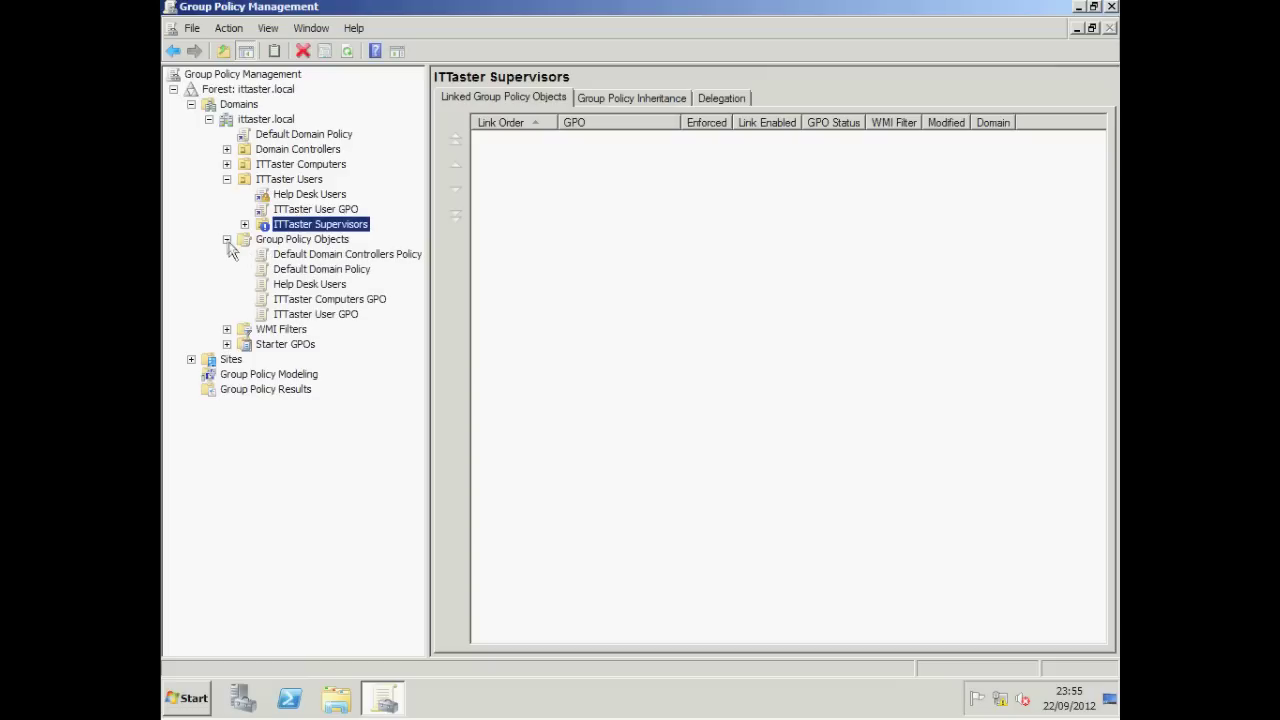
right_click(293, 287)
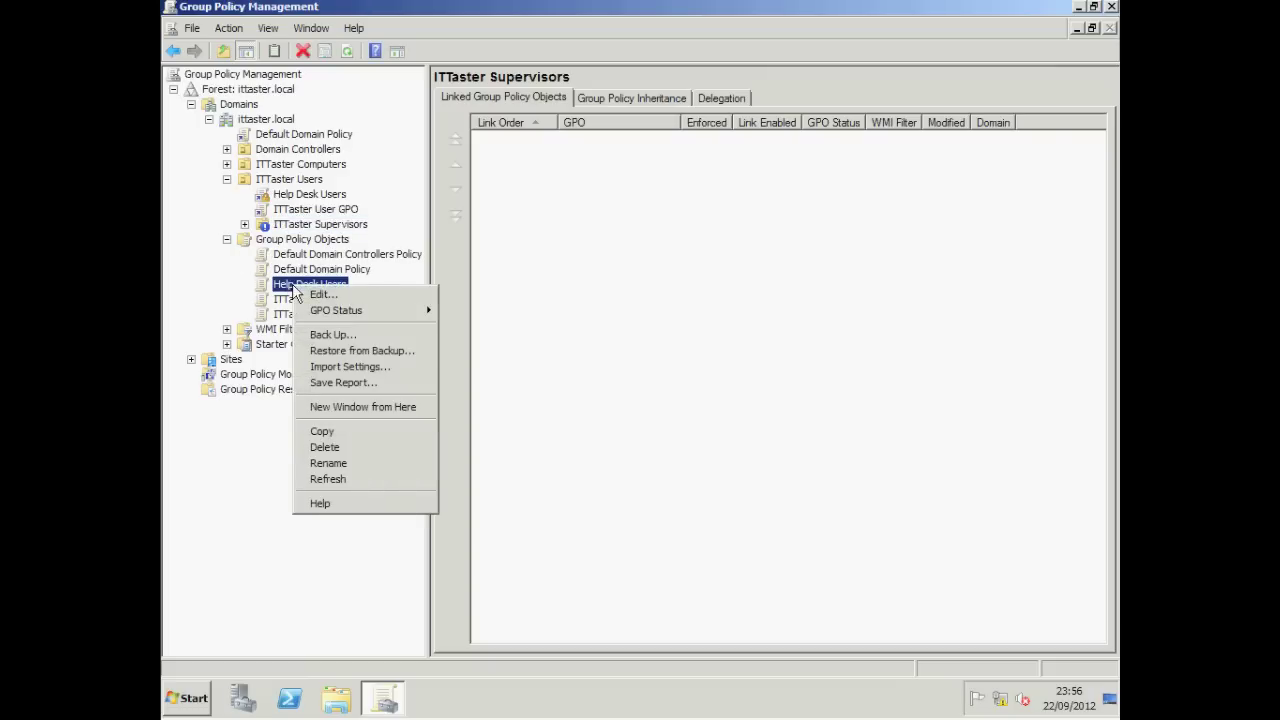
click(324, 447)
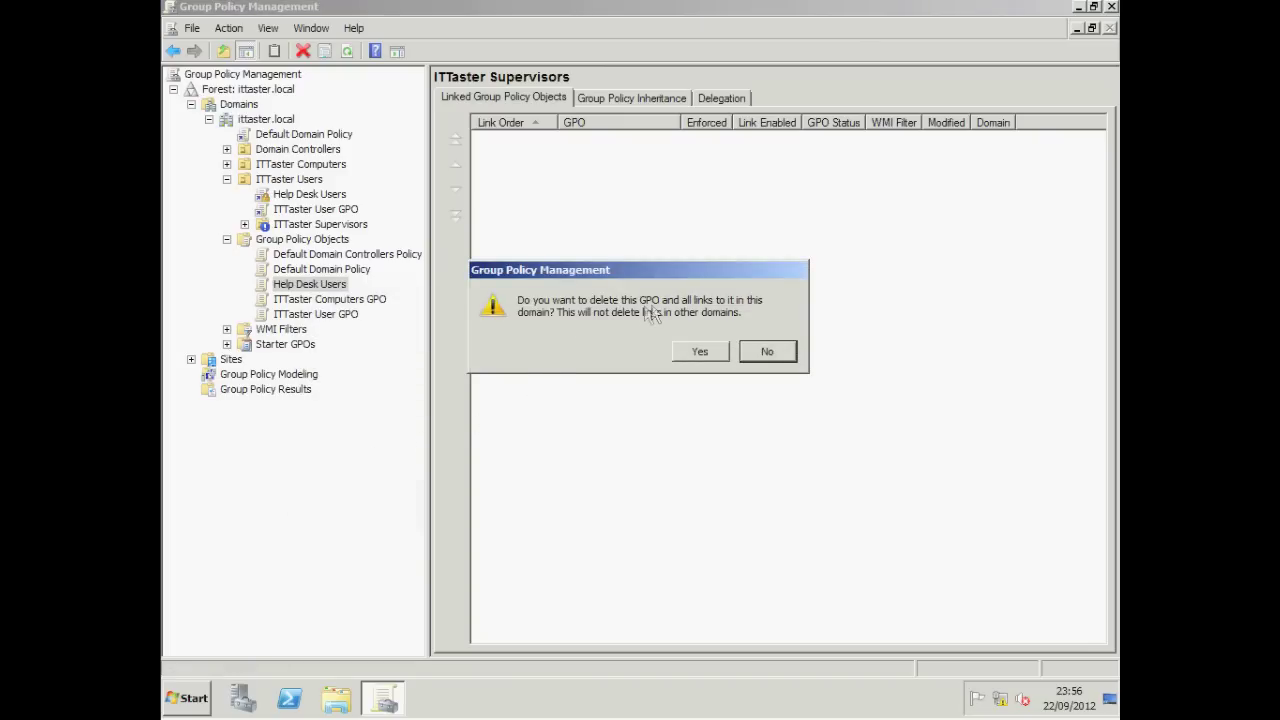
click(700, 352)
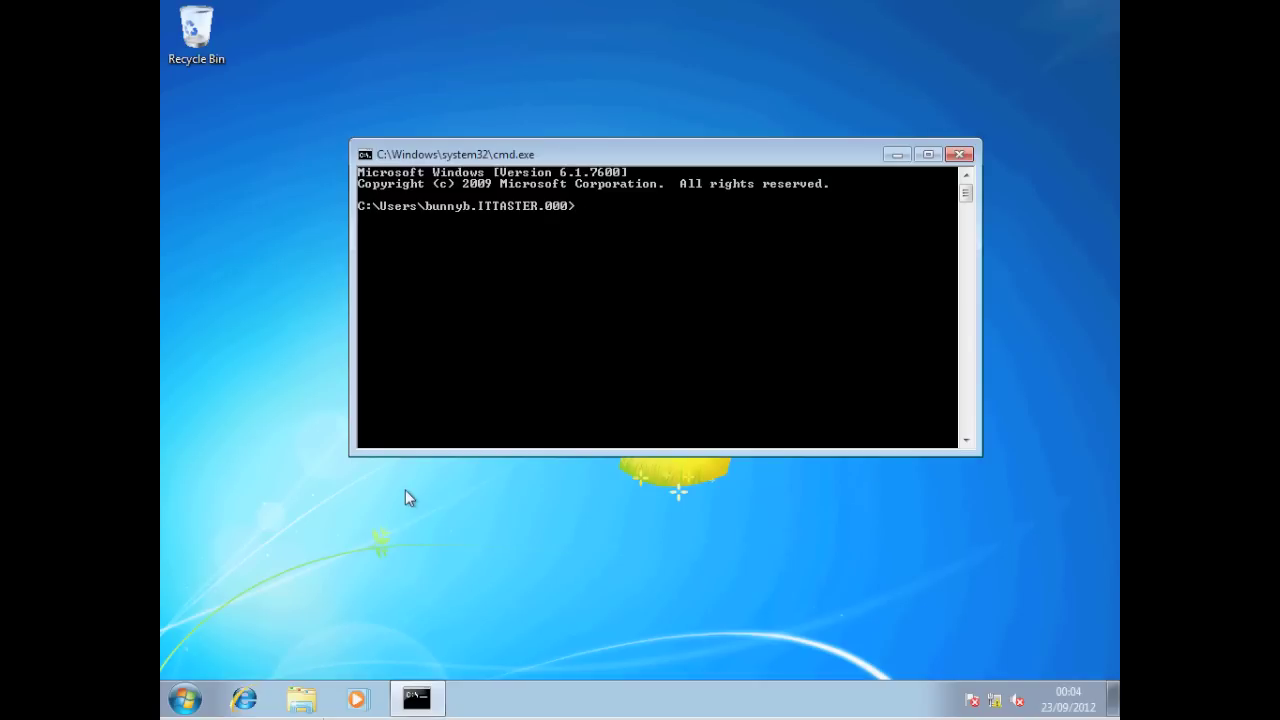
Switch to the Windows 7 client's Command Prompt and run gpupdate.
text(gpupdate)
key(Return)
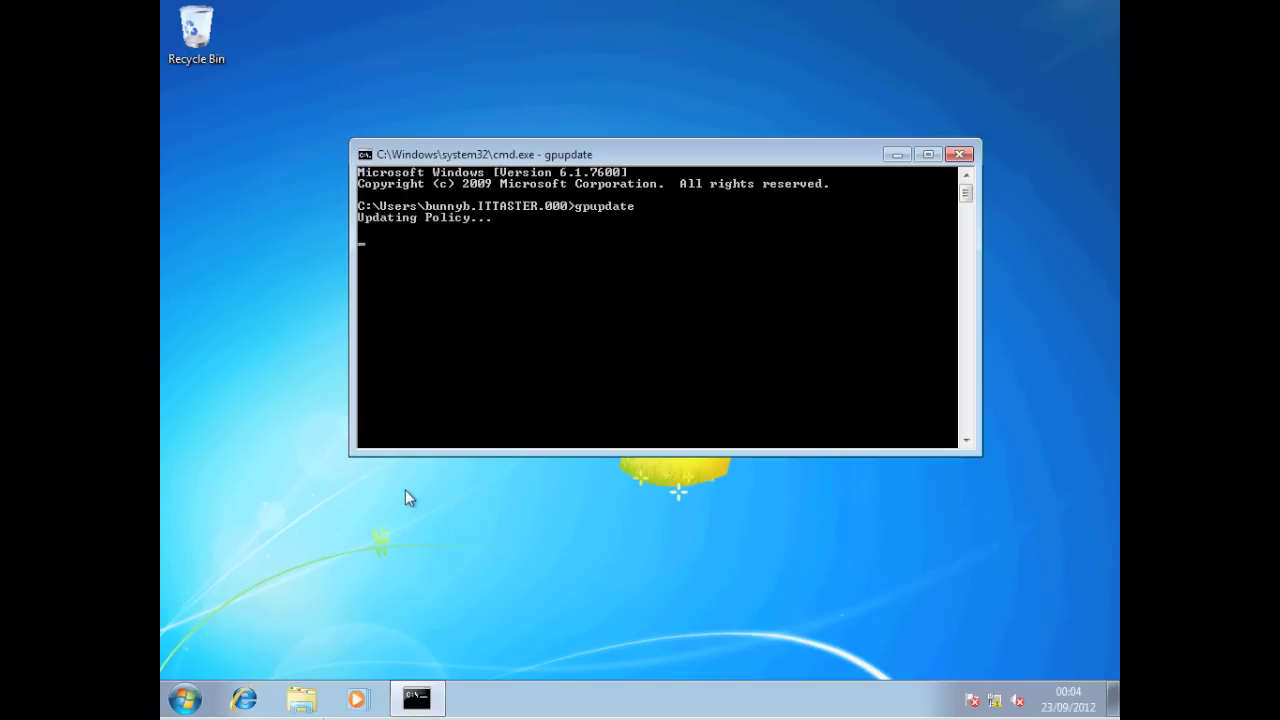